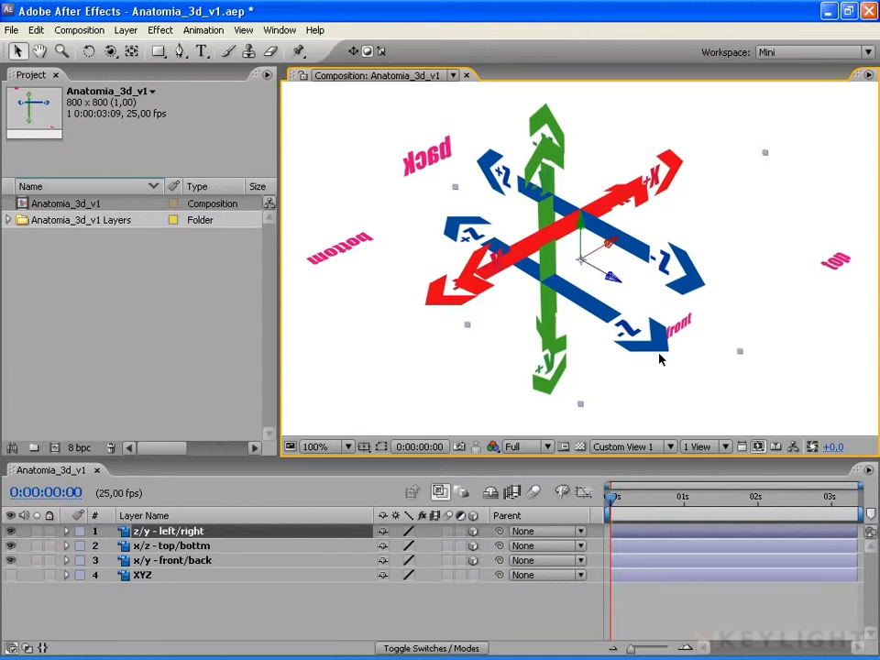
Step: Open the Custom View 1 3D view dropdown at the bottom of the Composition panel
{"action": "left_click", "coordinate": [638, 446]}
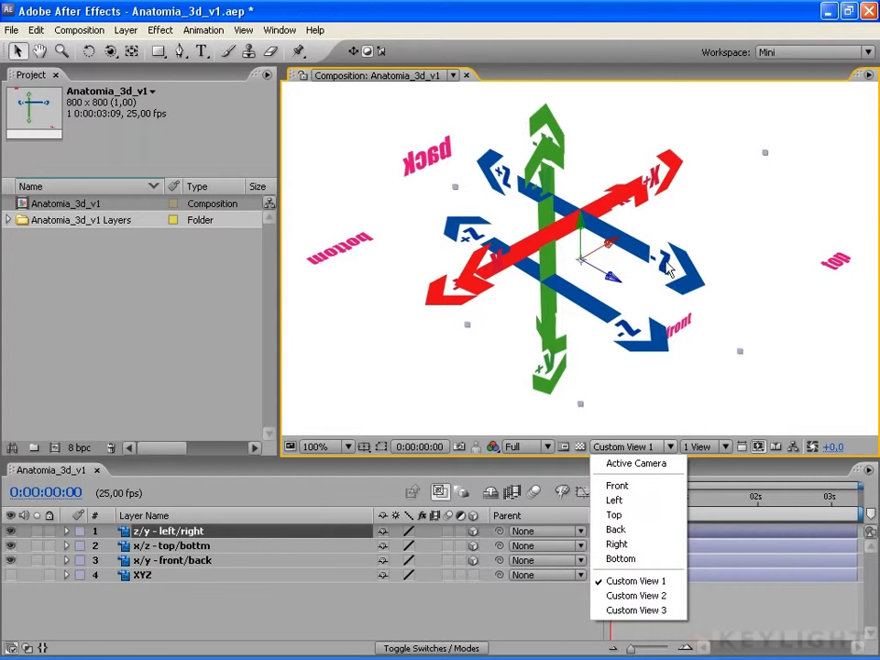
Step: Dismiss the 3D view list without choosing a view, keeping Custom View 1
{"action": "left_click", "coordinate": [620, 13]}
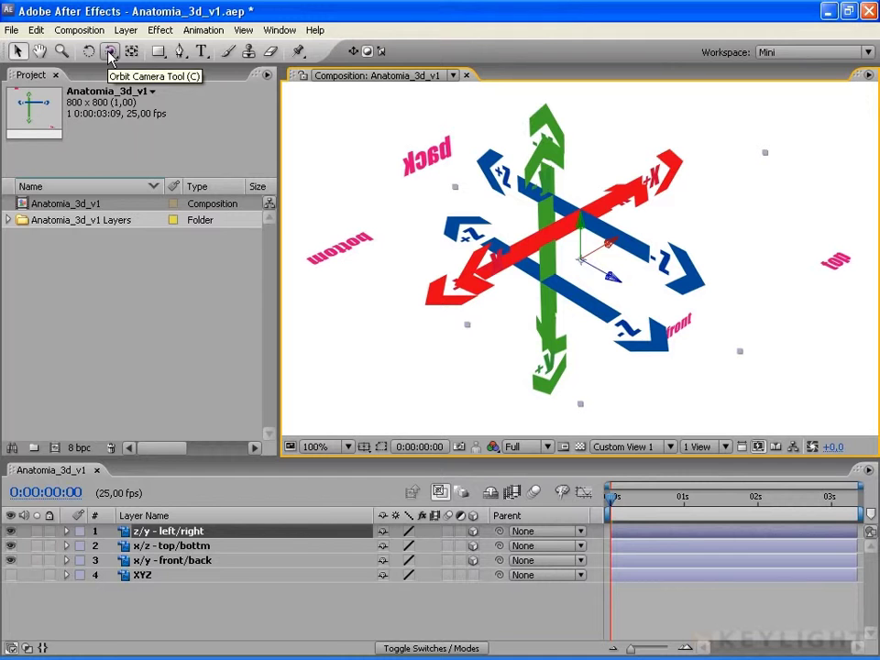
Step: Switch to the Orbit Camera Tool, save the project, and orbit around the axis arrows
{"action": "left_click", "coordinate": [110, 55]}
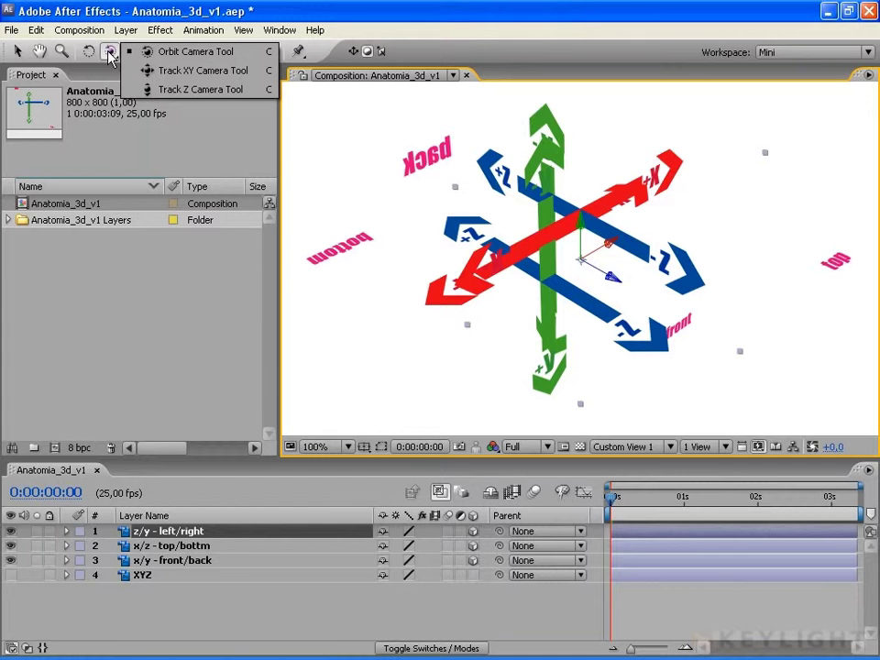
{"action": "left_click", "coordinate": [188, 52]}
{"action": "key", "text": "ctrl+s"}
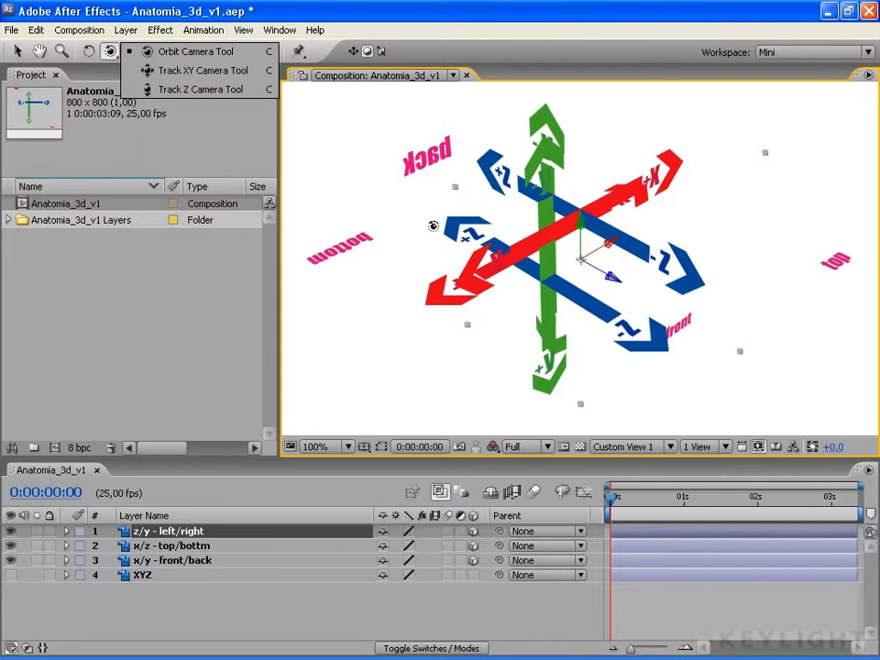
{"action": "mouse_move", "coordinate": [442, 249]}
{"action": "left_mouse_down"}
{"action": "mouse_move", "coordinate": [581, 299]}
{"action": "mouse_move", "coordinate": [762, 281]}
{"action": "mouse_move", "coordinate": [400, 183]}
{"action": "mouse_move", "coordinate": [412, 296]}
{"action": "mouse_move", "coordinate": [596, 238]}
{"action": "mouse_move", "coordinate": [564, 249]}
{"action": "left_mouse_up"}
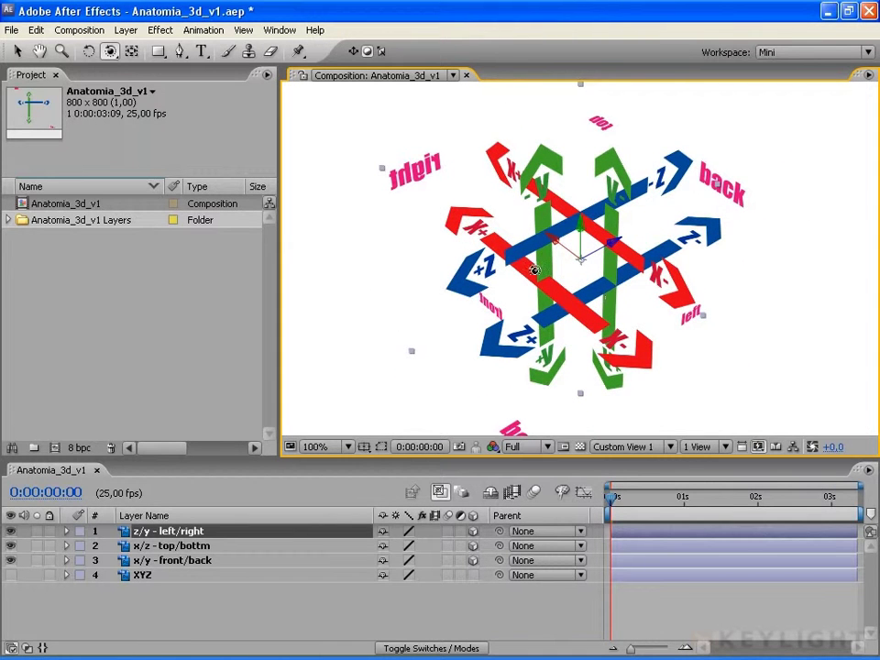
{"action": "mouse_move", "coordinate": [530, 270]}
{"action": "left_mouse_down"}
{"action": "mouse_move", "coordinate": [827, 278]}
{"action": "mouse_move", "coordinate": [504, 341]}
{"action": "mouse_move", "coordinate": [493, 292]}
{"action": "mouse_move", "coordinate": [423, 238]}
{"action": "mouse_move", "coordinate": [501, 299]}
{"action": "mouse_move", "coordinate": [452, 318]}
{"action": "mouse_move", "coordinate": [721, 334]}
{"action": "mouse_move", "coordinate": [790, 315]}
{"action": "mouse_move", "coordinate": [370, 290]}
{"action": "mouse_move", "coordinate": [507, 286]}
{"action": "left_mouse_up"}
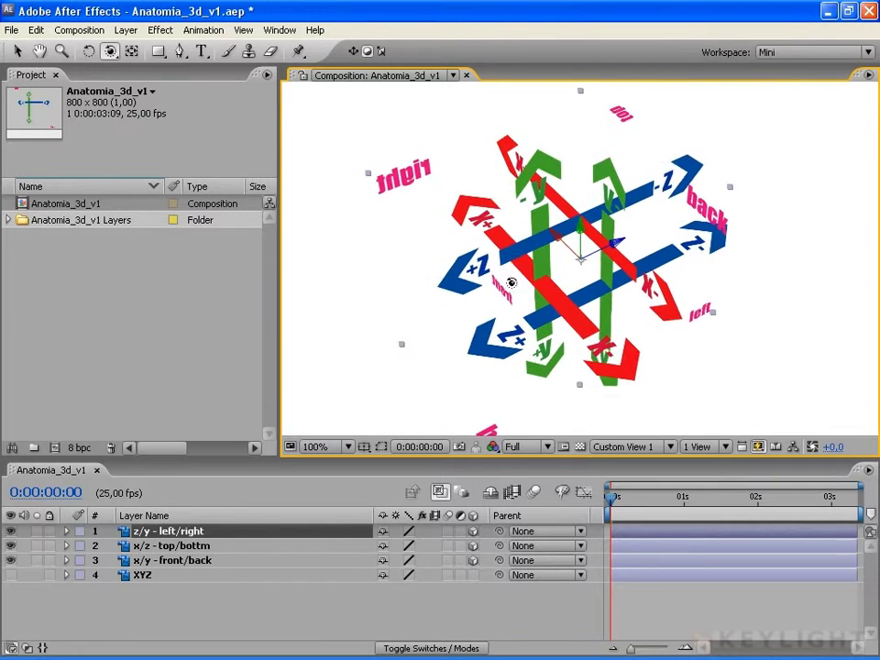
Step: Hide the left/right and top/bottom layers and orbit to face the x/y front/back plane
{"action": "left_click", "coordinate": [10, 531]}
{"action": "left_click", "coordinate": [10, 545]}
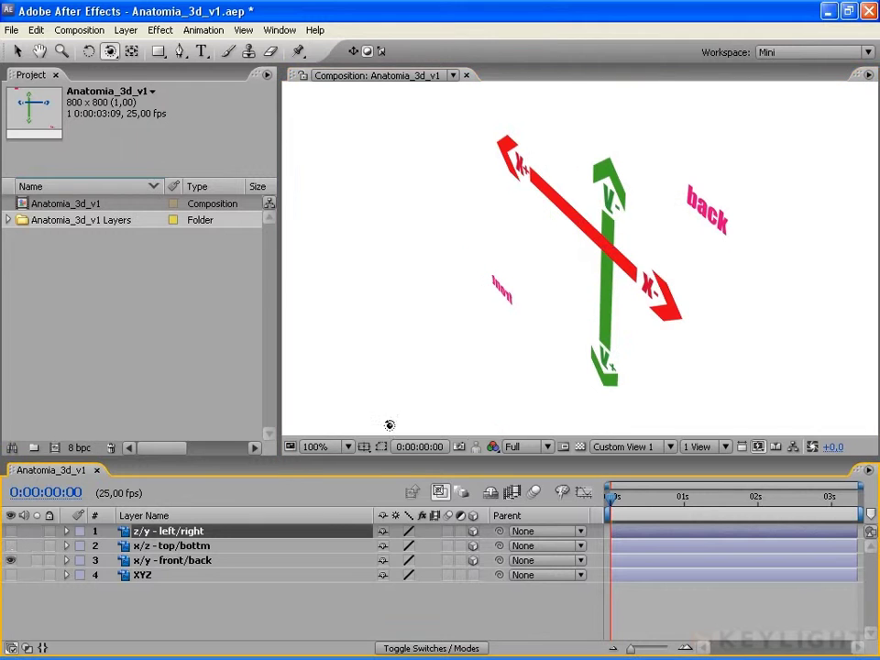
{"action": "left_click", "coordinate": [156, 561]}
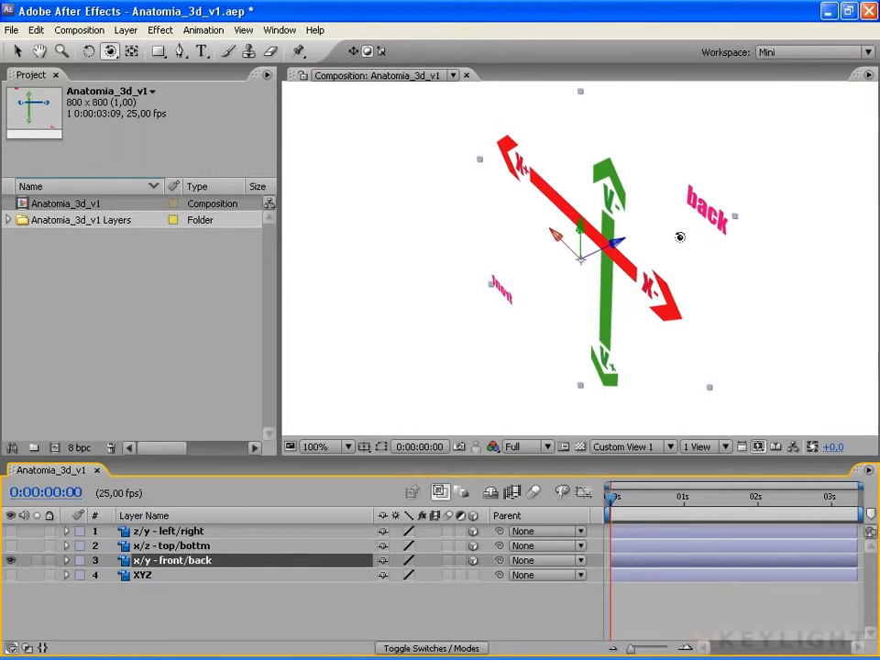
{"action": "left_click_drag", "start_coordinate": [680, 237], "coordinate": [332, 192]}
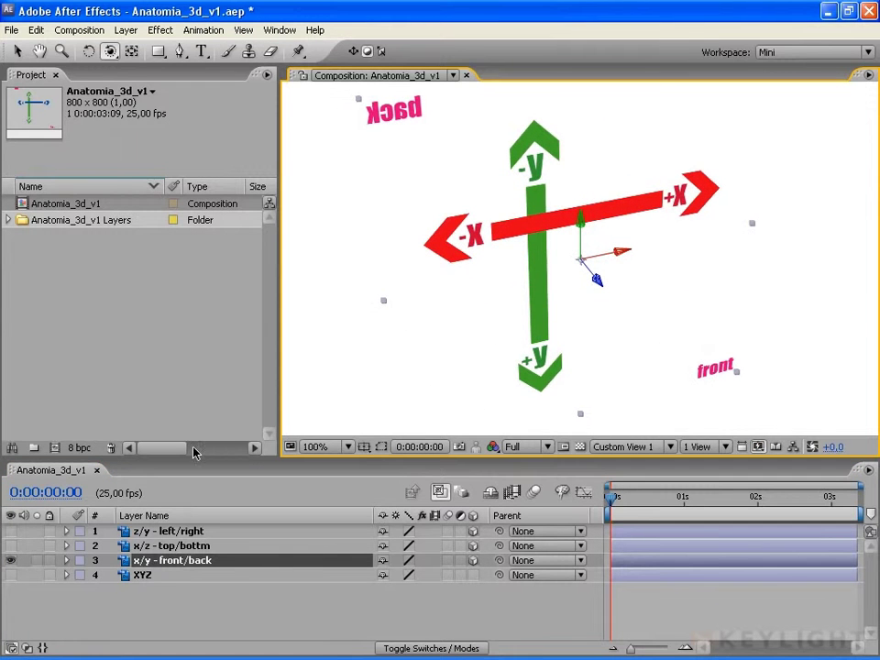
Step: Hide front/back, show only the x/z top/bottom layer, and orbit around it
{"action": "left_click", "coordinate": [11, 561]}
{"action": "left_click", "coordinate": [11, 546]}
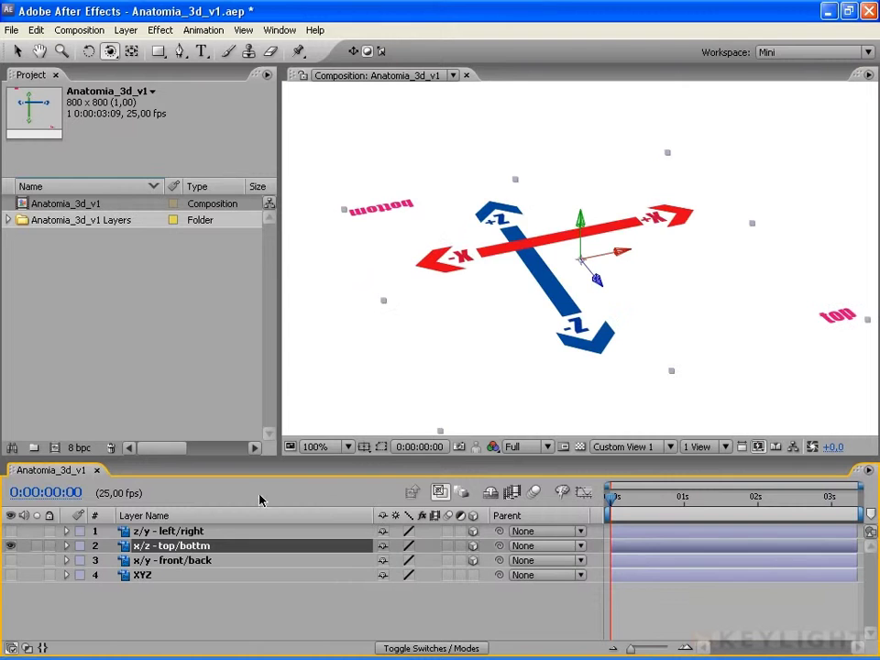
{"action": "left_click_drag", "start_coordinate": [503, 287], "coordinate": [354, 293]}
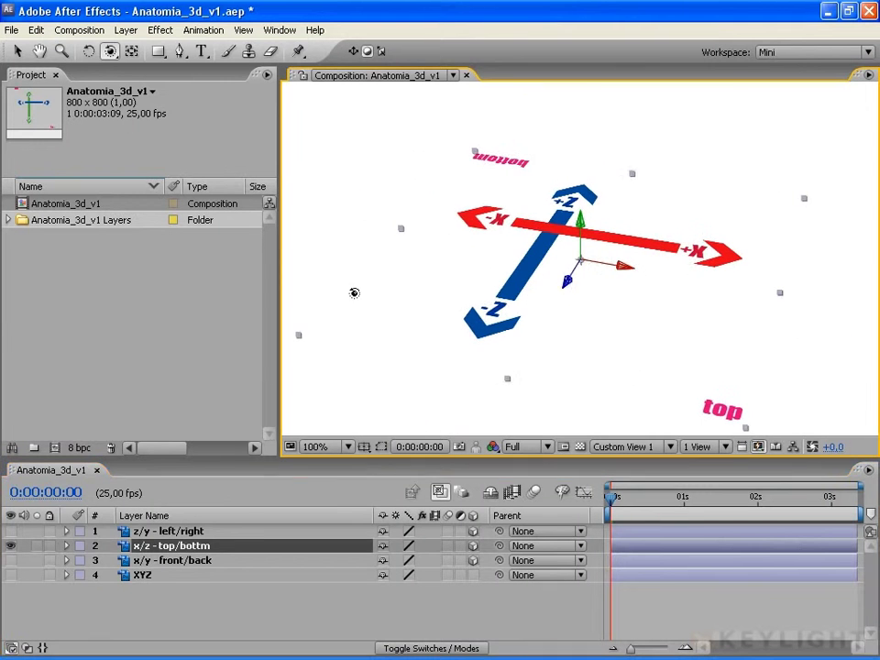
Step: Hide top/bottom, show only the z/y left/right layer, and orbit around it
{"action": "left_click", "coordinate": [15, 553]}
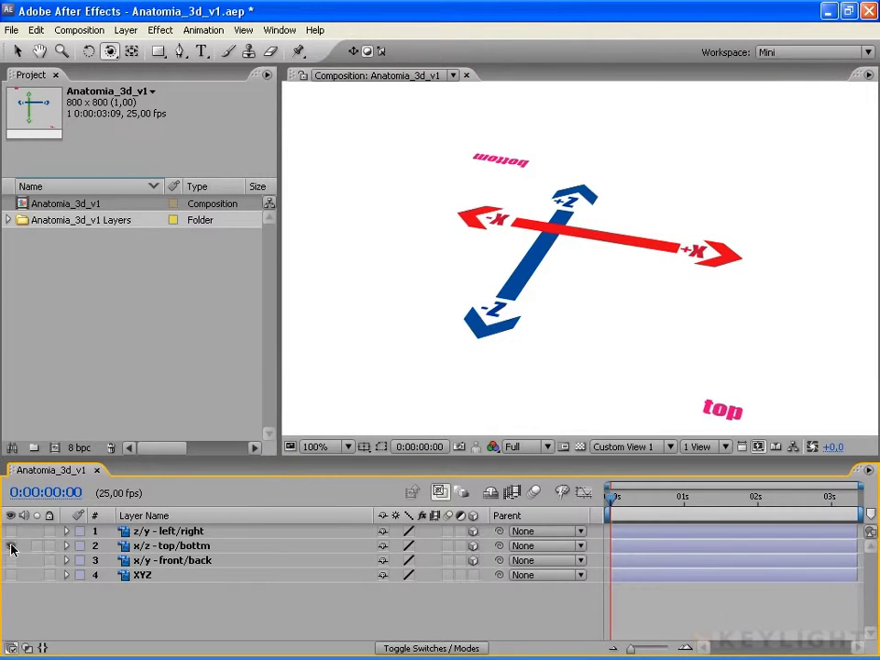
{"action": "left_click", "coordinate": [11, 545]}
{"action": "left_click", "coordinate": [11, 531]}
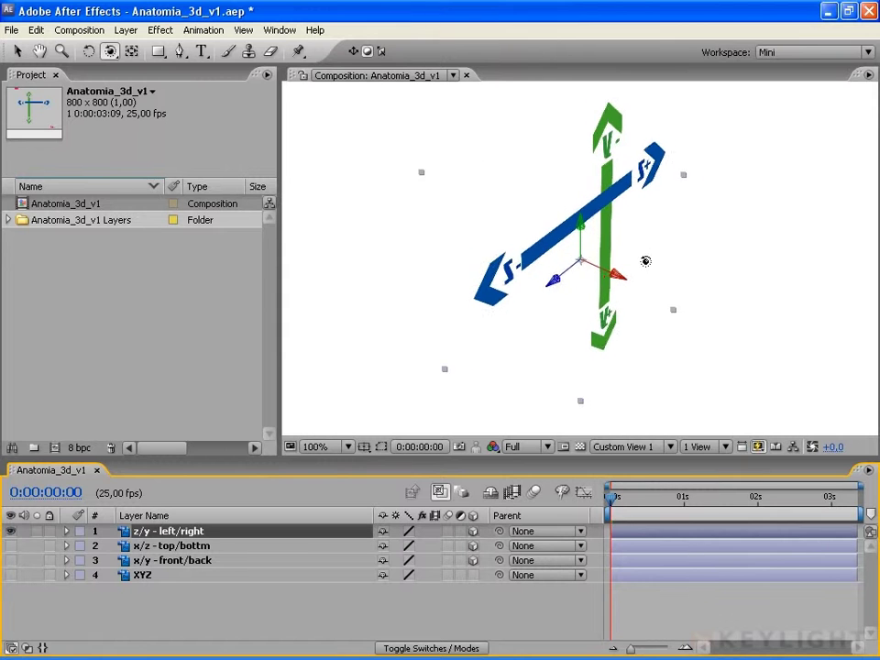
{"action": "mouse_move", "coordinate": [645, 262]}
{"action": "left_mouse_down"}
{"action": "mouse_move", "coordinate": [619, 232]}
{"action": "mouse_move", "coordinate": [599, 275]}
{"action": "mouse_move", "coordinate": [702, 253]}
{"action": "mouse_move", "coordinate": [604, 255]}
{"action": "mouse_move", "coordinate": [614, 259]}
{"action": "left_mouse_up"}
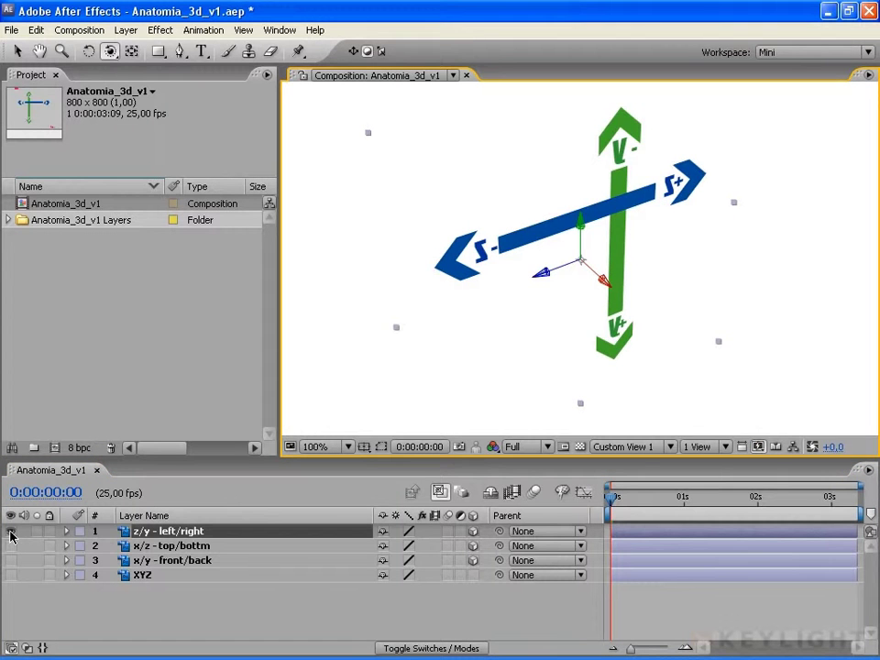
Step: Make all three plane layers visible again and select the z/y - left/right layer
{"action": "left_click", "coordinate": [12, 536]}
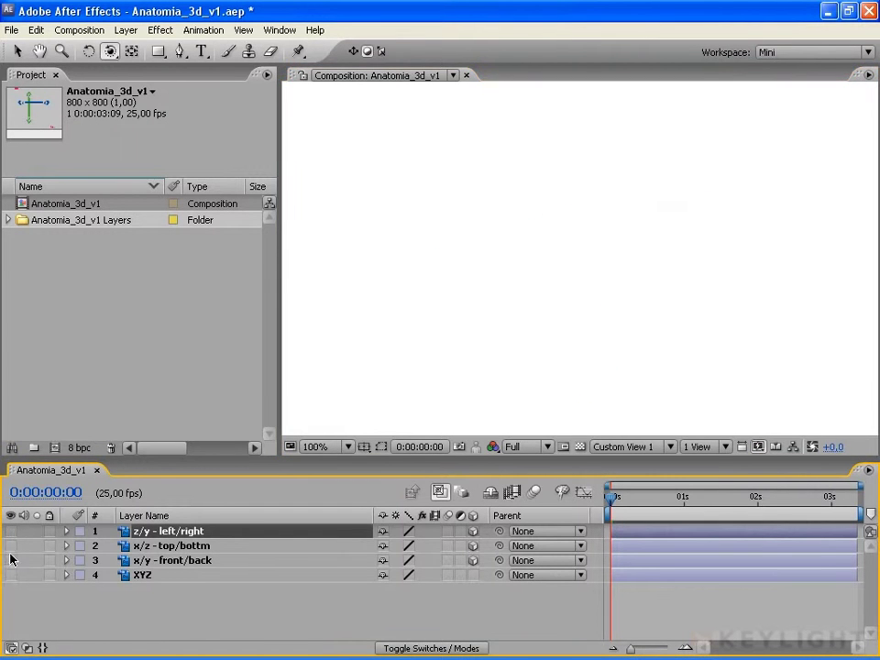
{"action": "left_click_drag", "start_coordinate": [11, 560], "coordinate": [12, 531]}
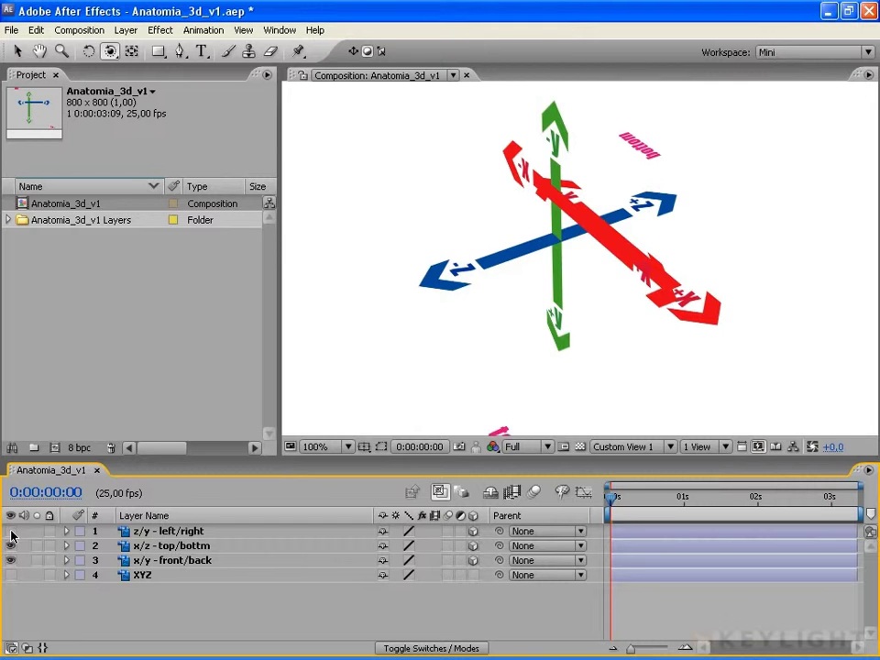
{"action": "left_click", "coordinate": [11, 532]}
{"action": "left_click", "coordinate": [204, 531]}
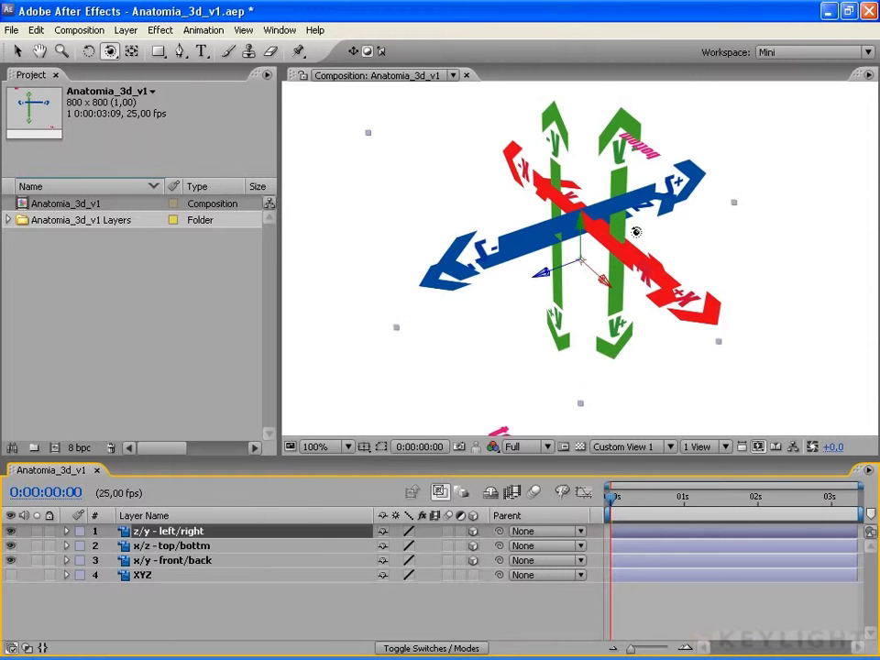
Step: Orbit the axis arrows slightly, then pan with Track XY Camera Tool so they sit lower
{"action": "mouse_move", "coordinate": [403, 175]}
{"action": "left_mouse_down"}
{"action": "mouse_move", "coordinate": [553, 234]}
{"action": "mouse_move", "coordinate": [413, 138]}
{"action": "left_mouse_up"}
{"action": "left_click", "coordinate": [110, 53]}
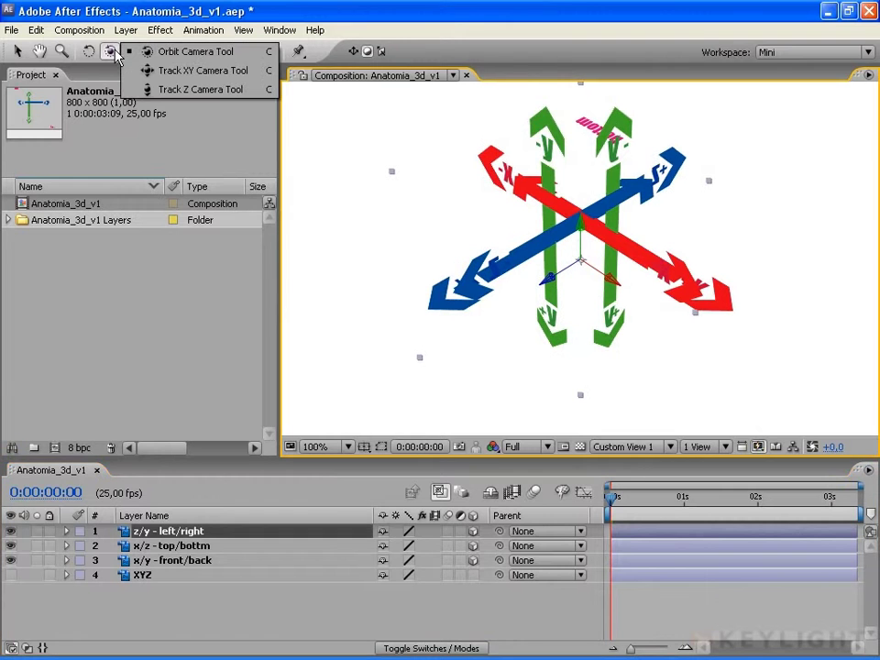
{"action": "left_click", "coordinate": [188, 72]}
{"action": "mouse_move", "coordinate": [589, 173]}
{"action": "left_mouse_down"}
{"action": "mouse_move", "coordinate": [575, 420]}
{"action": "mouse_move", "coordinate": [595, 106]}
{"action": "mouse_move", "coordinate": [583, 25]}
{"action": "mouse_move", "coordinate": [223, 259]}
{"action": "mouse_move", "coordinate": [556, 262]}
{"action": "left_mouse_up"}
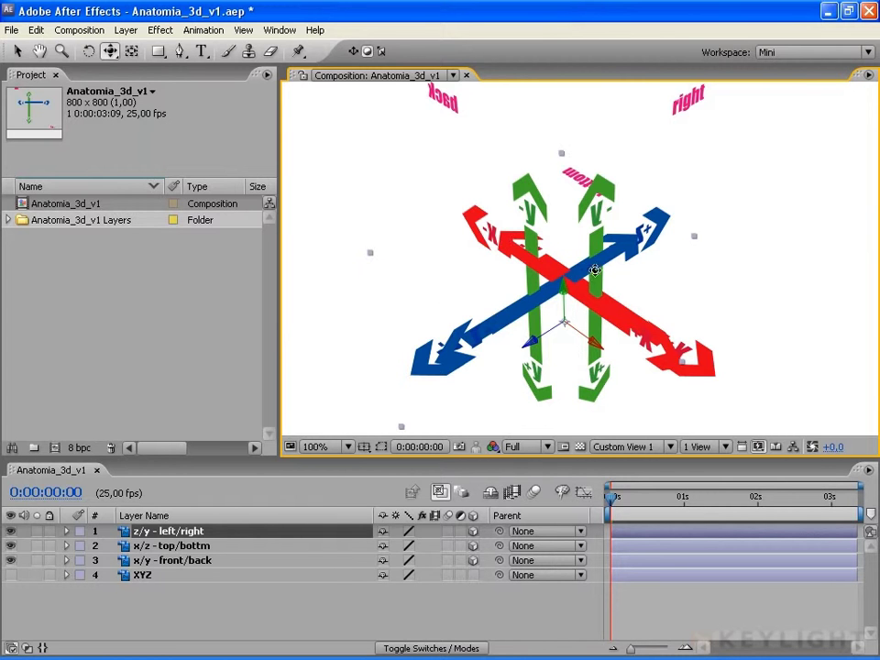
{"action": "left_click", "coordinate": [111, 53]}
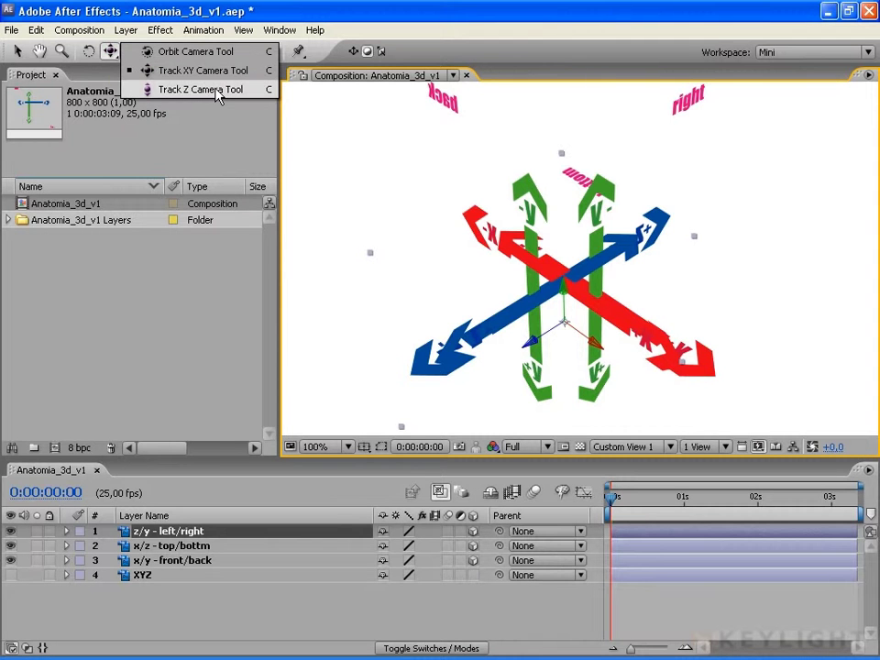
Step: Dolly the camera slightly closer with Track Z, then orbit the arrows to a steep oblique angle
{"action": "left_click", "coordinate": [161, 92]}
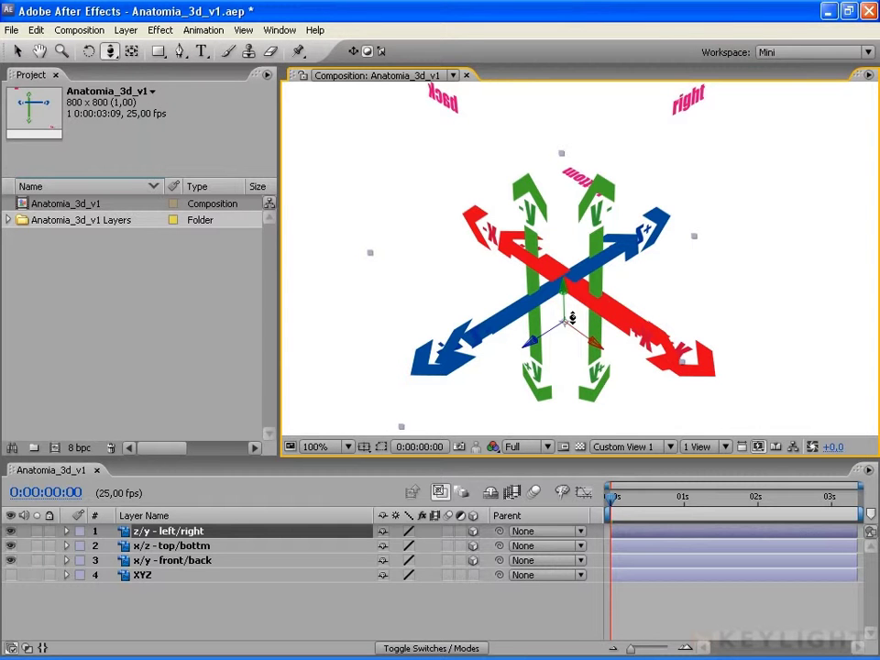
{"action": "mouse_move", "coordinate": [572, 317]}
{"action": "left_mouse_down"}
{"action": "mouse_move", "coordinate": [539, 9]}
{"action": "mouse_move", "coordinate": [555, 4]}
{"action": "mouse_move", "coordinate": [574, 338]}
{"action": "left_mouse_up"}
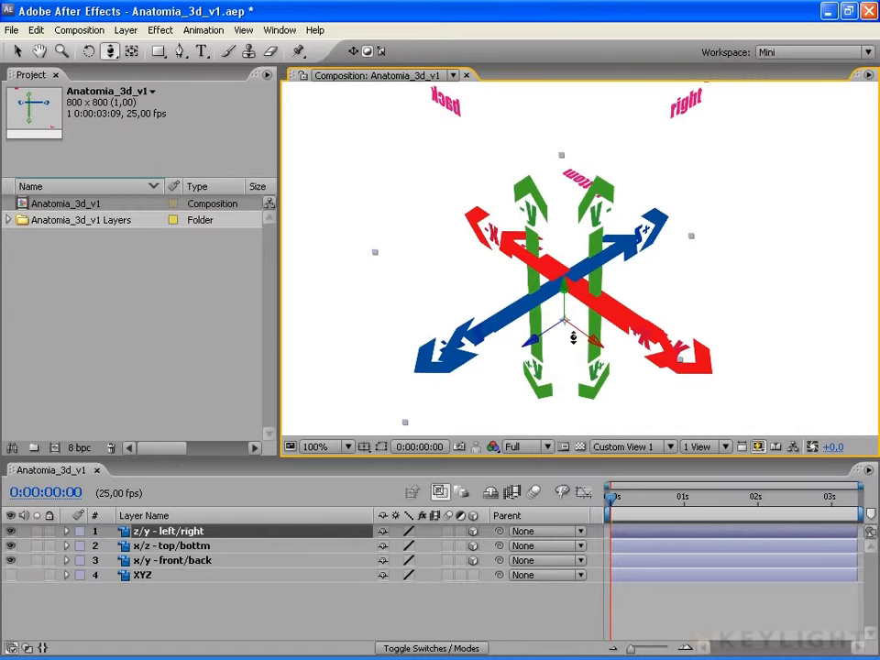
{"action": "left_click_drag", "start_coordinate": [111, 52], "coordinate": [167, 57]}
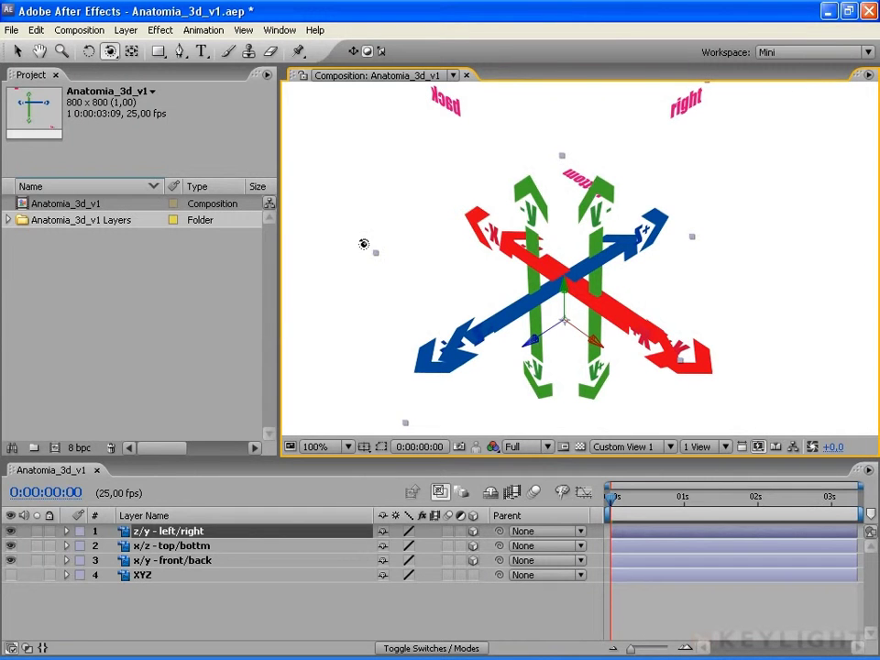
{"action": "mouse_move", "coordinate": [363, 244]}
{"action": "left_mouse_down"}
{"action": "mouse_move", "coordinate": [578, 287]}
{"action": "mouse_move", "coordinate": [649, 287]}
{"action": "mouse_move", "coordinate": [799, 239]}
{"action": "left_mouse_up"}
{"action": "mouse_move", "coordinate": [409, 177]}
{"action": "left_mouse_down"}
{"action": "mouse_move", "coordinate": [516, 294]}
{"action": "mouse_move", "coordinate": [484, 275]}
{"action": "left_mouse_up"}
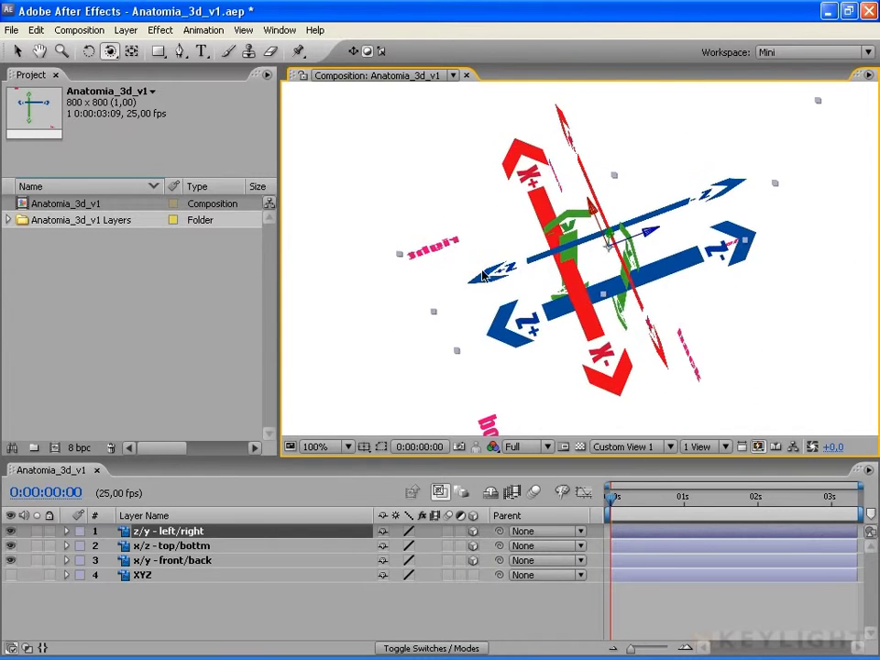
Step: Dolly the camera back with Track Z Camera Tool so the axis arrows look smaller
{"action": "left_click", "coordinate": [110, 50]}
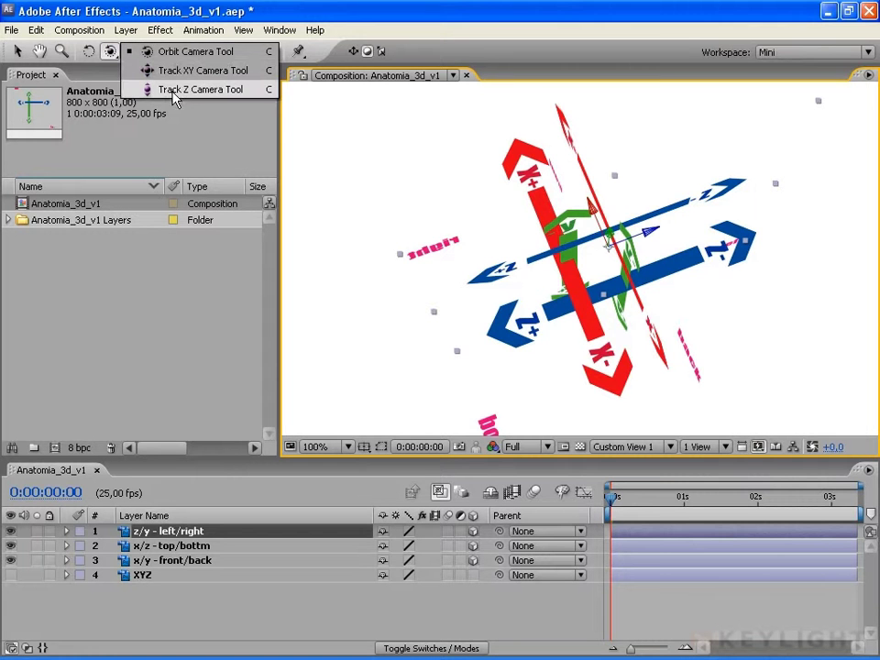
{"action": "left_click", "coordinate": [174, 89]}
{"action": "mouse_move", "coordinate": [438, 177]}
{"action": "left_mouse_down"}
{"action": "mouse_move", "coordinate": [385, 303]}
{"action": "mouse_move", "coordinate": [580, 97]}
{"action": "left_mouse_up"}
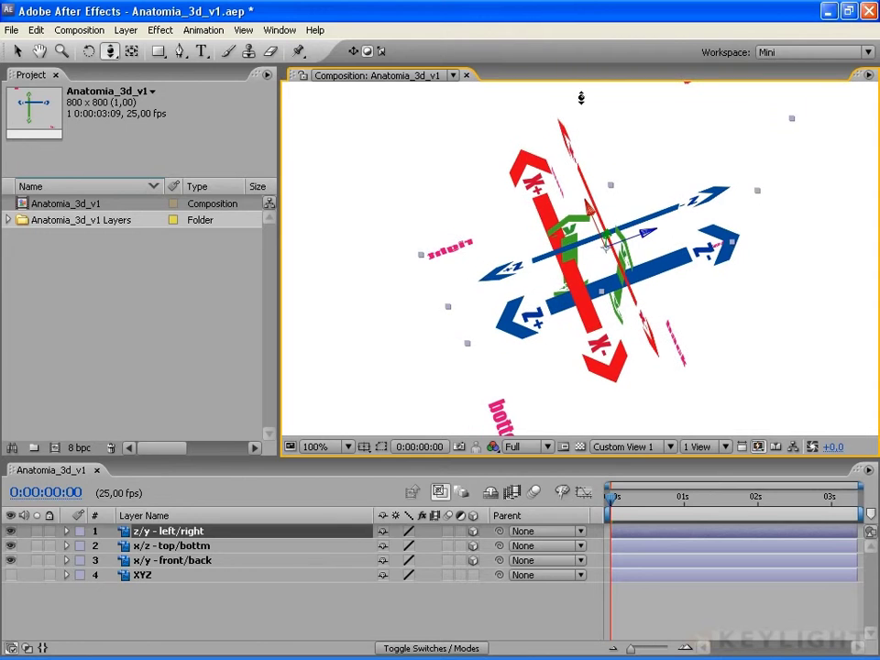
Step: Orbit to face the axes head-on, then adjust the camera distance in and out
{"action": "key", "text": "c"}
{"action": "key", "text": "c"}
{"action": "key", "text": "c"}
{"action": "mouse_move", "coordinate": [648, 212]}
{"action": "left_mouse_down"}
{"action": "mouse_move", "coordinate": [831, 356]}
{"action": "mouse_move", "coordinate": [668, 148]}
{"action": "left_mouse_up"}
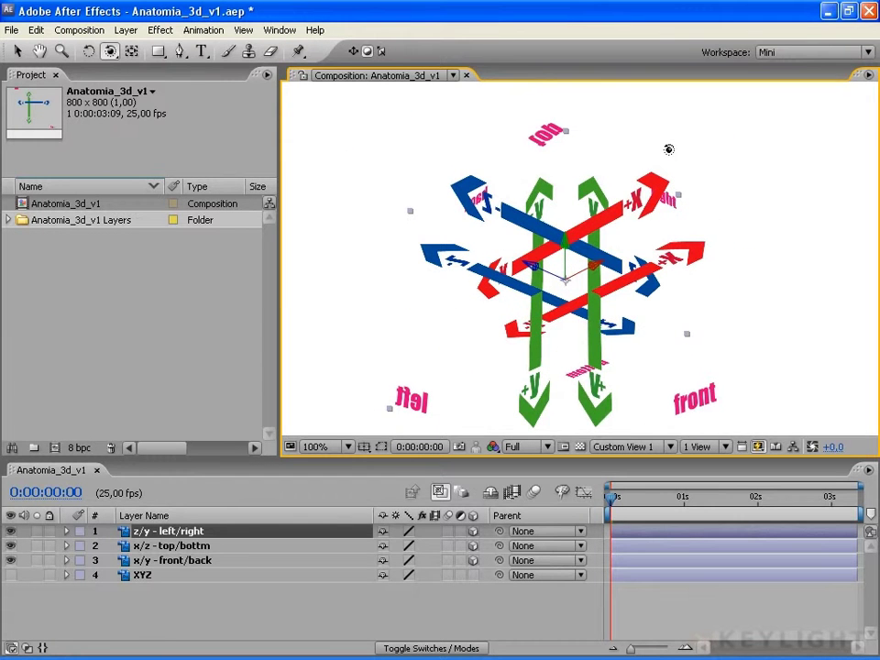
{"action": "key", "text": "c"}
{"action": "left_click_drag", "start_coordinate": [663, 162], "coordinate": [612, 223]}
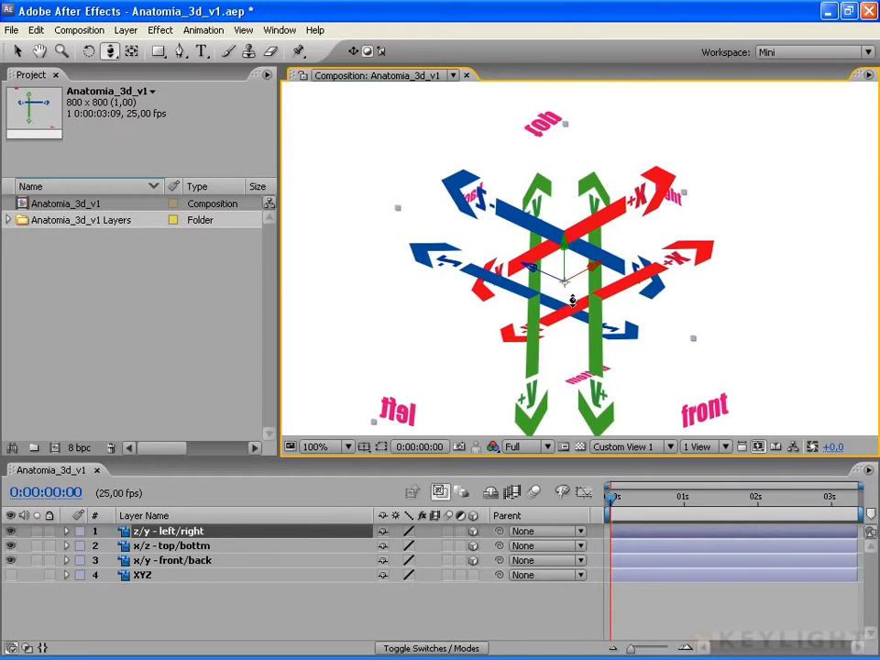
{"action": "mouse_move", "coordinate": [572, 300]}
{"action": "left_mouse_down"}
{"action": "mouse_move", "coordinate": [579, 554]}
{"action": "mouse_move", "coordinate": [583, 547]}
{"action": "left_mouse_up"}
{"action": "mouse_move", "coordinate": [600, 371]}
{"action": "left_mouse_down"}
{"action": "mouse_move", "coordinate": [588, 345]}
{"action": "mouse_move", "coordinate": [579, 542]}
{"action": "mouse_move", "coordinate": [613, 393]}
{"action": "left_mouse_up"}
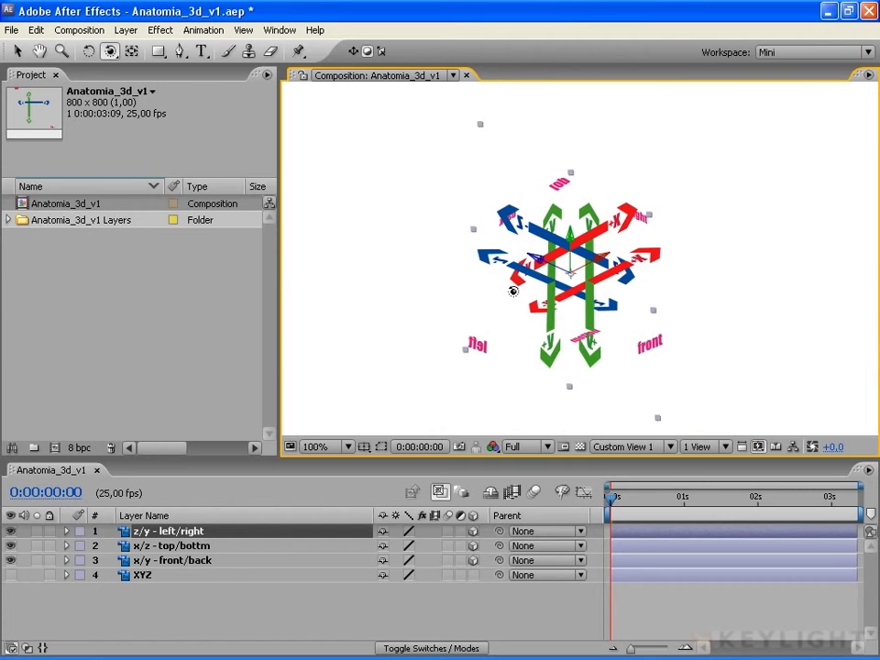
Step: Orbit the axes through several oblique angles until the green Y arrows stand vertical
{"action": "mouse_move", "coordinate": [512, 292]}
{"action": "left_mouse_down"}
{"action": "mouse_move", "coordinate": [717, 331]}
{"action": "mouse_move", "coordinate": [563, 332]}
{"action": "mouse_move", "coordinate": [774, 332]}
{"action": "mouse_move", "coordinate": [495, 298]}
{"action": "mouse_move", "coordinate": [497, 289]}
{"action": "mouse_move", "coordinate": [745, 289]}
{"action": "mouse_move", "coordinate": [450, 289]}
{"action": "mouse_move", "coordinate": [681, 279]}
{"action": "left_mouse_up"}
{"action": "mouse_move", "coordinate": [791, 293]}
{"action": "left_mouse_down"}
{"action": "mouse_move", "coordinate": [448, 294]}
{"action": "mouse_move", "coordinate": [769, 294]}
{"action": "mouse_move", "coordinate": [623, 292]}
{"action": "mouse_move", "coordinate": [729, 279]}
{"action": "left_mouse_up"}
{"action": "left_click_drag", "start_coordinate": [458, 249], "coordinate": [583, 165]}
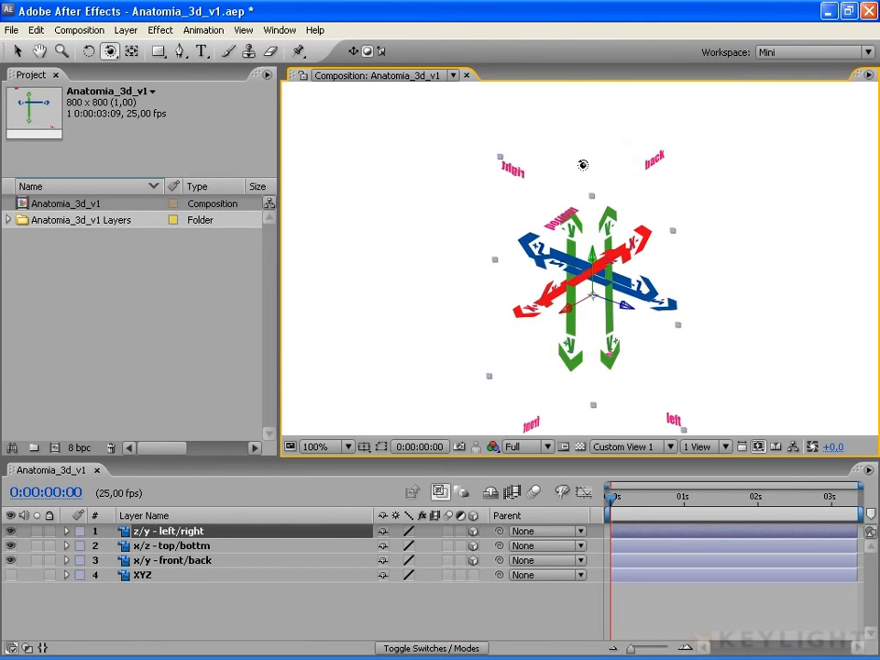
{"action": "mouse_move", "coordinate": [612, 376]}
{"action": "left_mouse_down"}
{"action": "mouse_move", "coordinate": [617, 114]}
{"action": "mouse_move", "coordinate": [609, 140]}
{"action": "mouse_move", "coordinate": [603, 429]}
{"action": "left_mouse_up"}
{"action": "mouse_move", "coordinate": [606, 247]}
{"action": "left_mouse_down"}
{"action": "mouse_move", "coordinate": [686, 221]}
{"action": "mouse_move", "coordinate": [629, 358]}
{"action": "mouse_move", "coordinate": [506, 380]}
{"action": "mouse_move", "coordinate": [541, 392]}
{"action": "mouse_move", "coordinate": [697, 389]}
{"action": "left_mouse_up"}
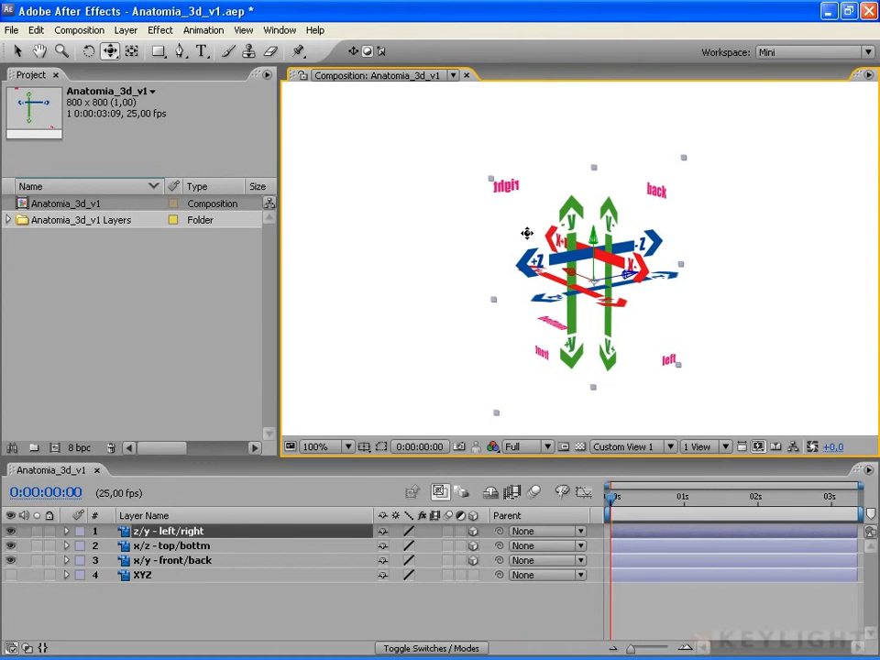
Step: Pan the axis view right and lower with Track XY, then switch to Track Z to dolly closer
{"action": "mouse_move", "coordinate": [527, 233]}
{"action": "left_mouse_down"}
{"action": "mouse_move", "coordinate": [564, 244]}
{"action": "mouse_move", "coordinate": [297, 238]}
{"action": "mouse_move", "coordinate": [835, 236]}
{"action": "mouse_move", "coordinate": [311, 236]}
{"action": "mouse_move", "coordinate": [508, 238]}
{"action": "mouse_move", "coordinate": [633, 431]}
{"action": "mouse_move", "coordinate": [592, 102]}
{"action": "mouse_move", "coordinate": [641, 177]}
{"action": "mouse_move", "coordinate": [625, 151]}
{"action": "mouse_move", "coordinate": [551, 129]}
{"action": "mouse_move", "coordinate": [495, 261]}
{"action": "left_mouse_up"}
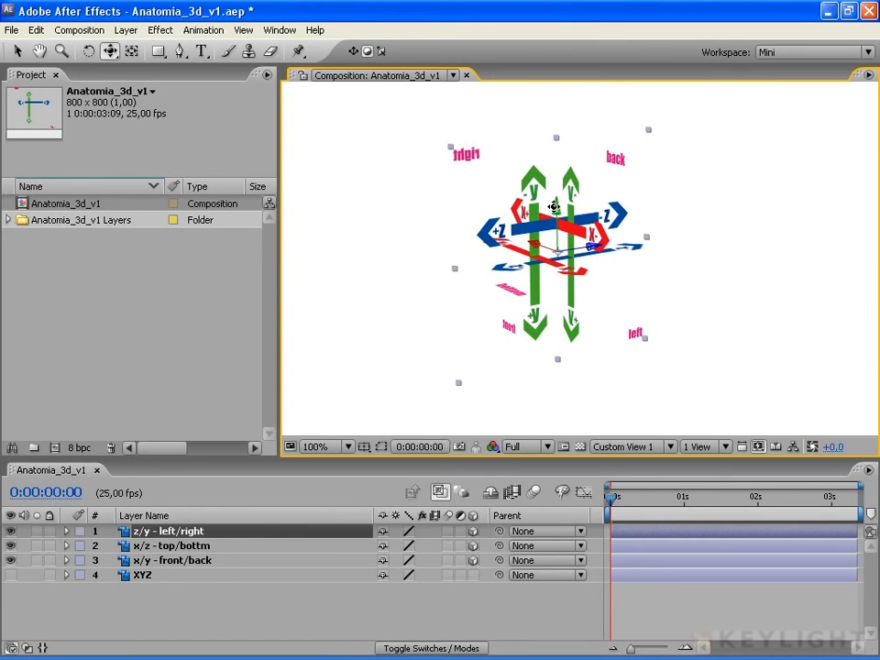
{"action": "mouse_move", "coordinate": [554, 207]}
{"action": "left_mouse_down"}
{"action": "mouse_move", "coordinate": [552, 349]}
{"action": "mouse_move", "coordinate": [556, 157]}
{"action": "mouse_move", "coordinate": [569, 304]}
{"action": "mouse_move", "coordinate": [537, 368]}
{"action": "left_mouse_up"}
{"action": "key", "text": "c"}
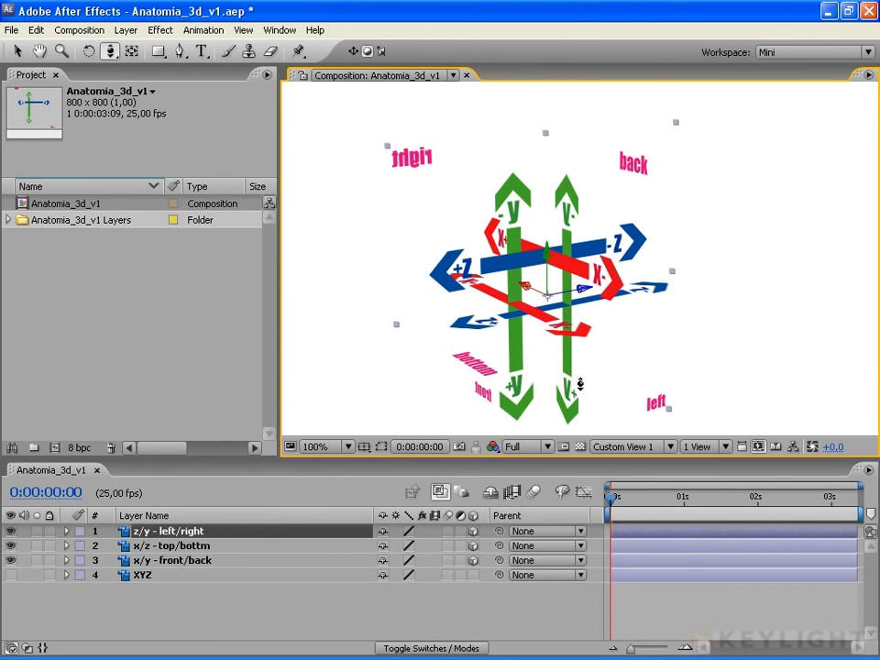